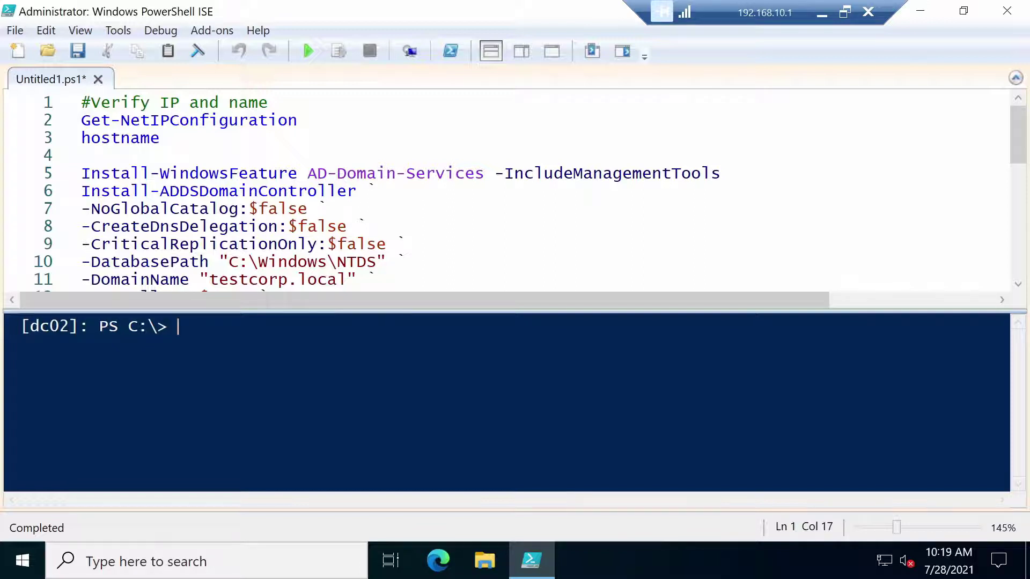
Run Get-NetIPConfiguration and hostname on dc02, showing 192.168.10.2, DNS 192.168.10.1 and name DC02
left_click(191, 119)
left_click(338, 52)
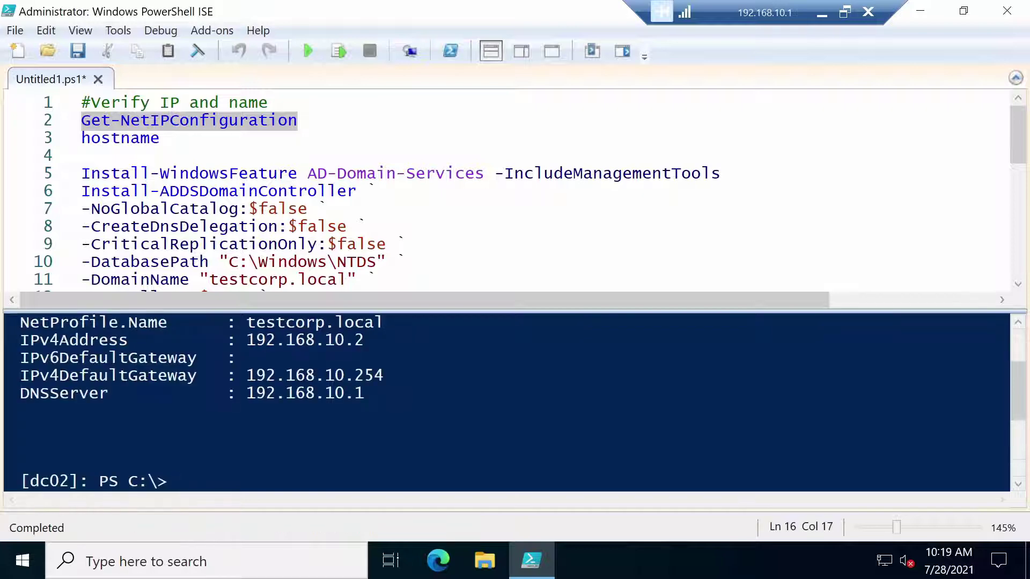
scroll(515, 402, "up", 1)
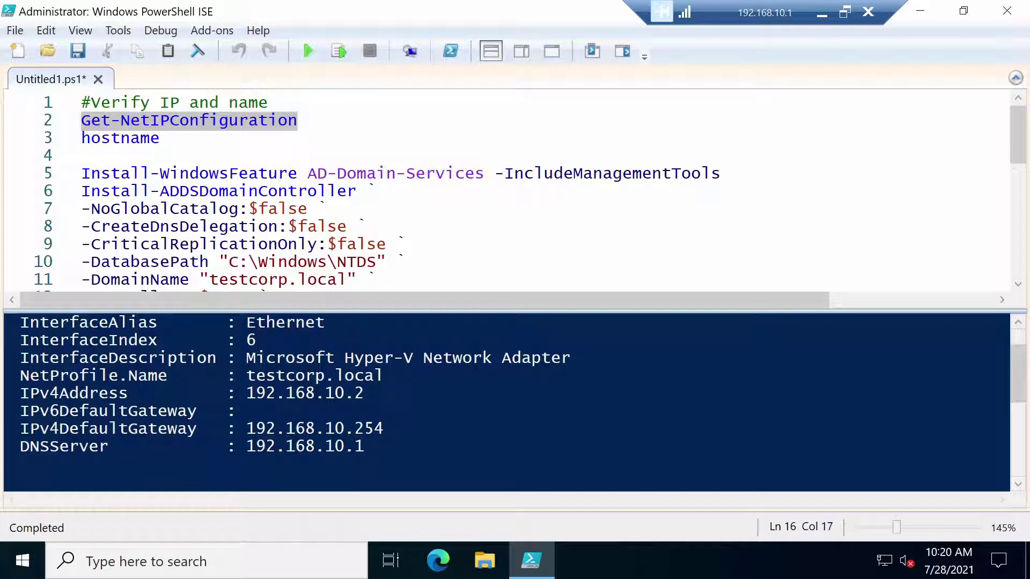
left_click(131, 137)
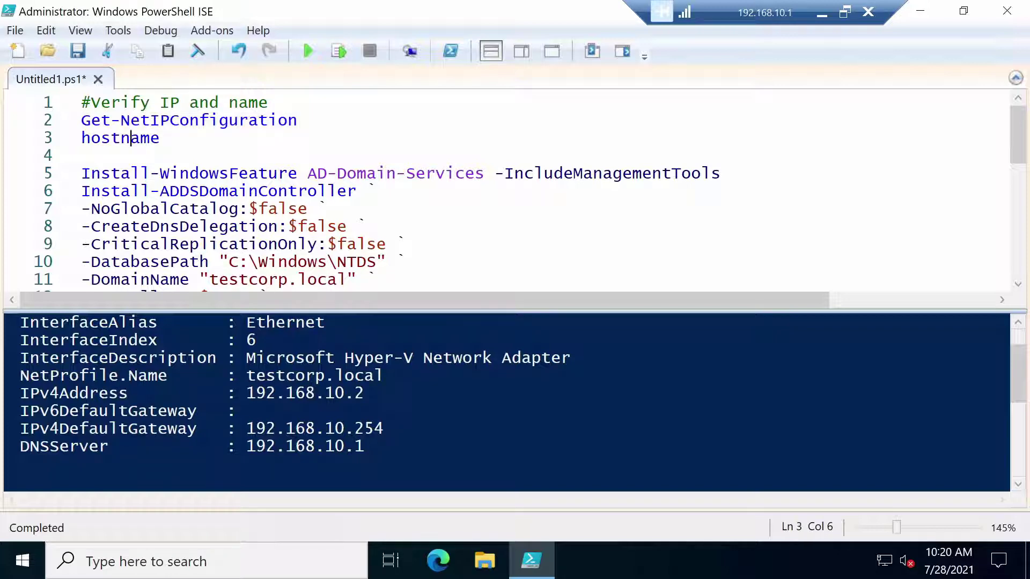
left_click(341, 58)
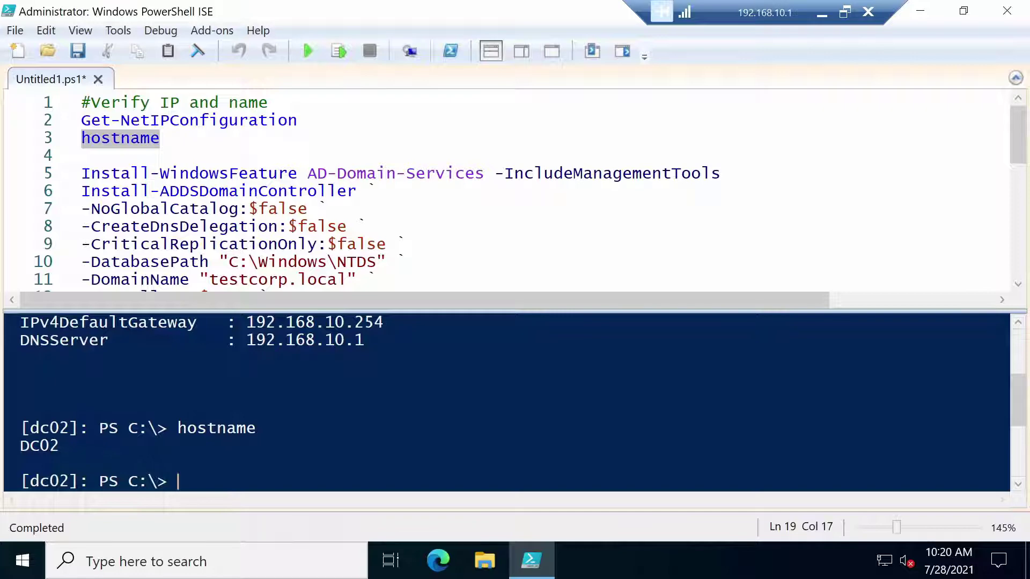
left_click(885, 241)
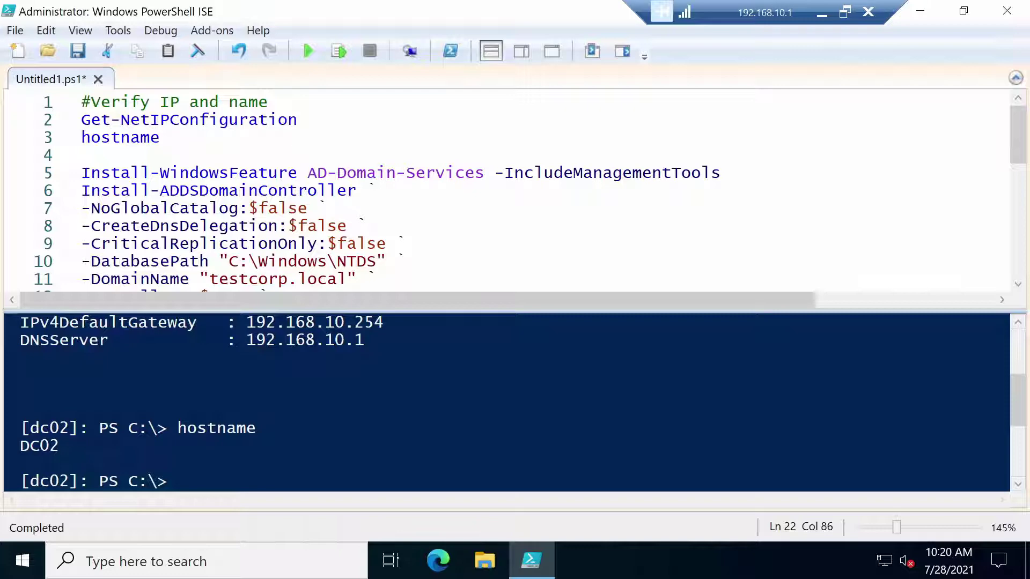
Install AD Domain Services with management tools on dc02 and select the Install-ADDSDomainController command
left_click(248, 173)
left_click(339, 52)
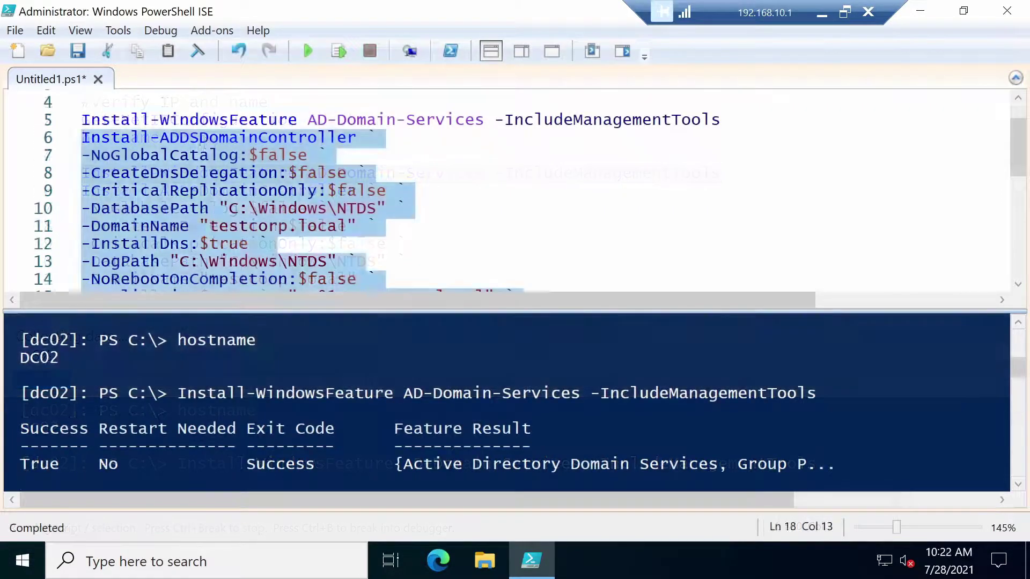
left_click(199, 137)
scroll(321, 202, "down", 2)
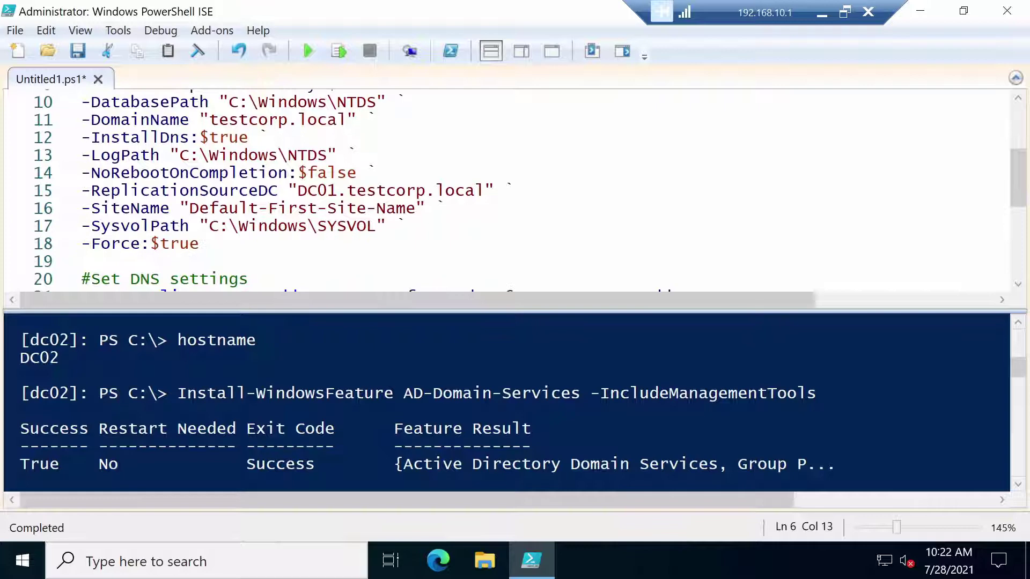
left_click_drag(198, 244, 150, 244)
scroll(322, 202, "up", 4)
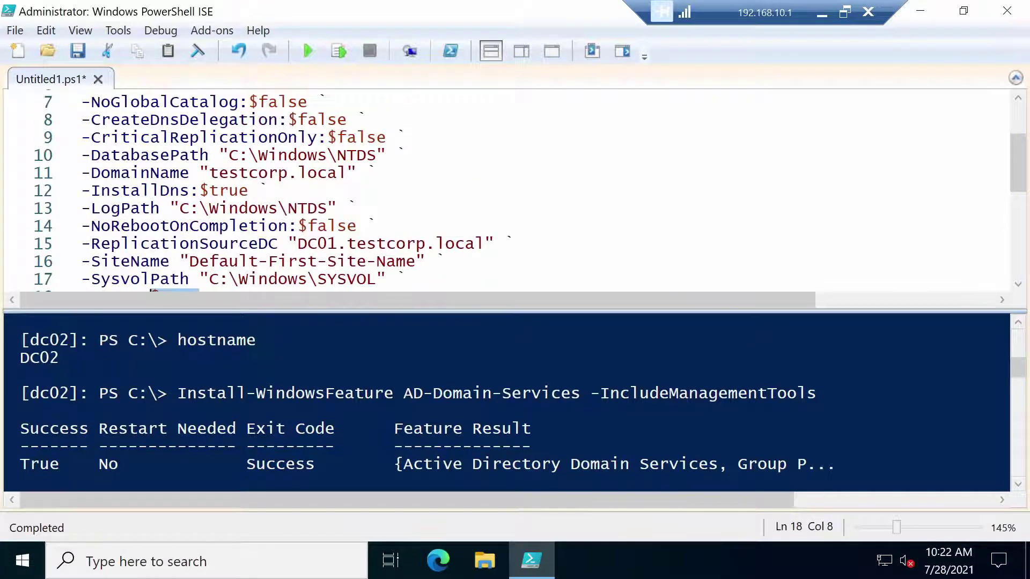
left_click_drag(354, 290, 81, 190)
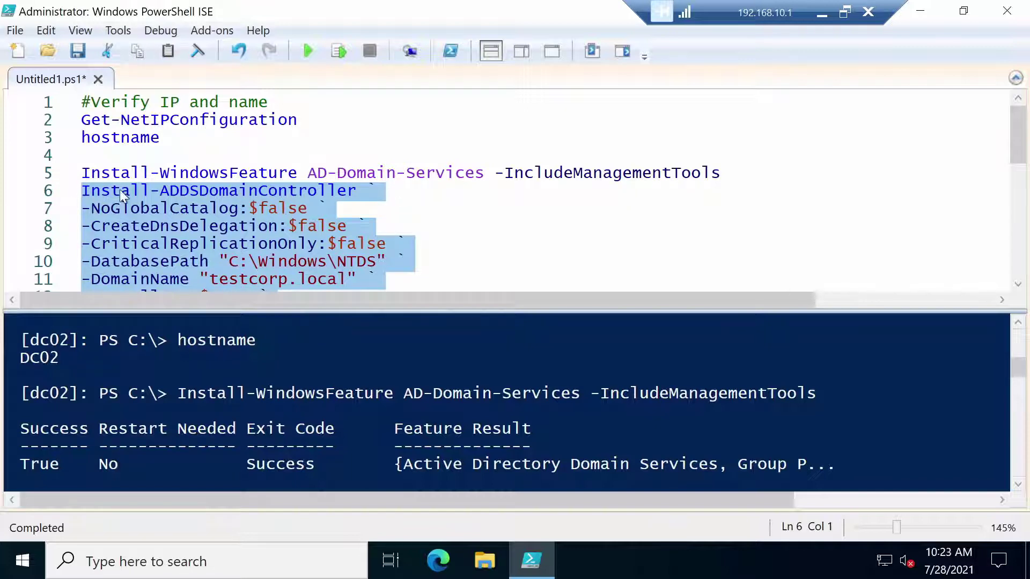
scroll(120, 189, "down", 2)
scroll(119, 189, "down", 1)
scroll(145, 178, "down", 1)
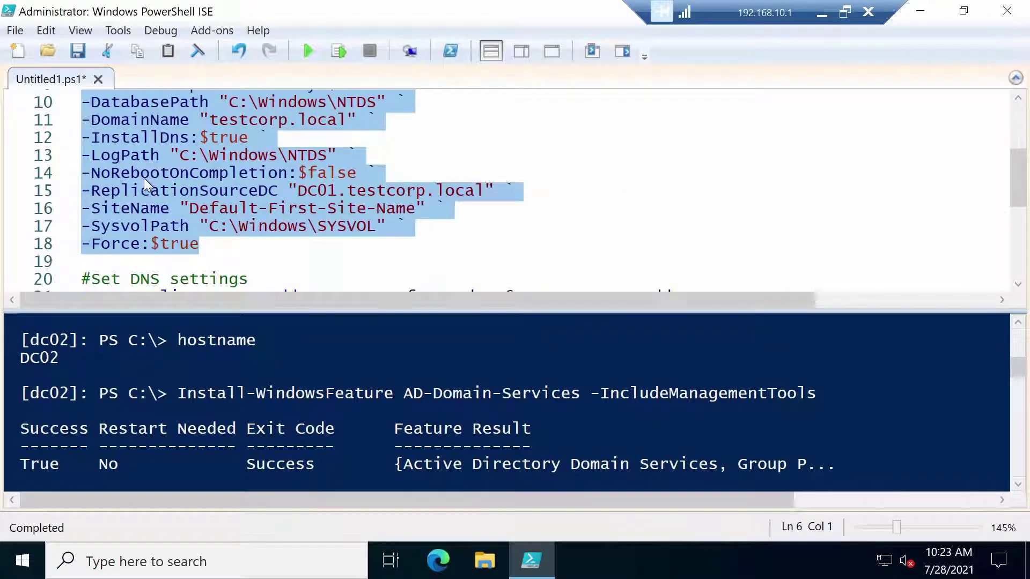
scroll(166, 182, "up", 1)
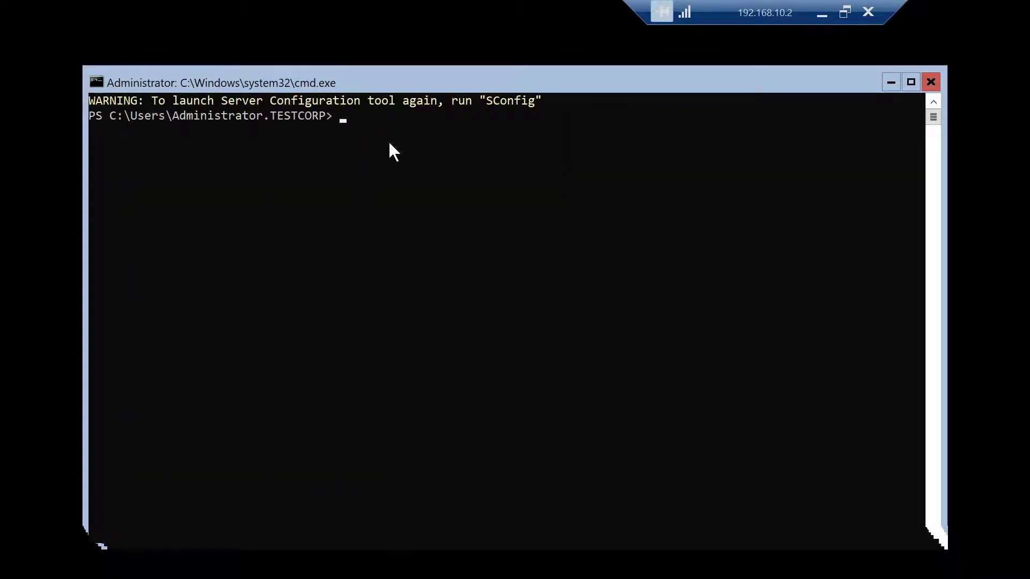
Paste and run Install-ADDSDomainController for testcorp.local, entering and confirming the DSRM password
right_click(389, 141)
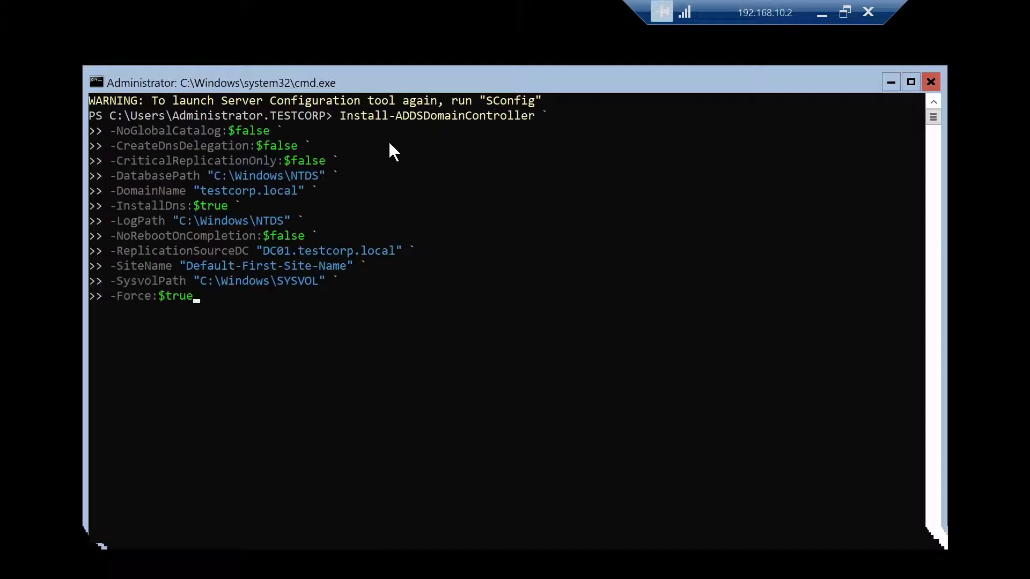
key("Return")
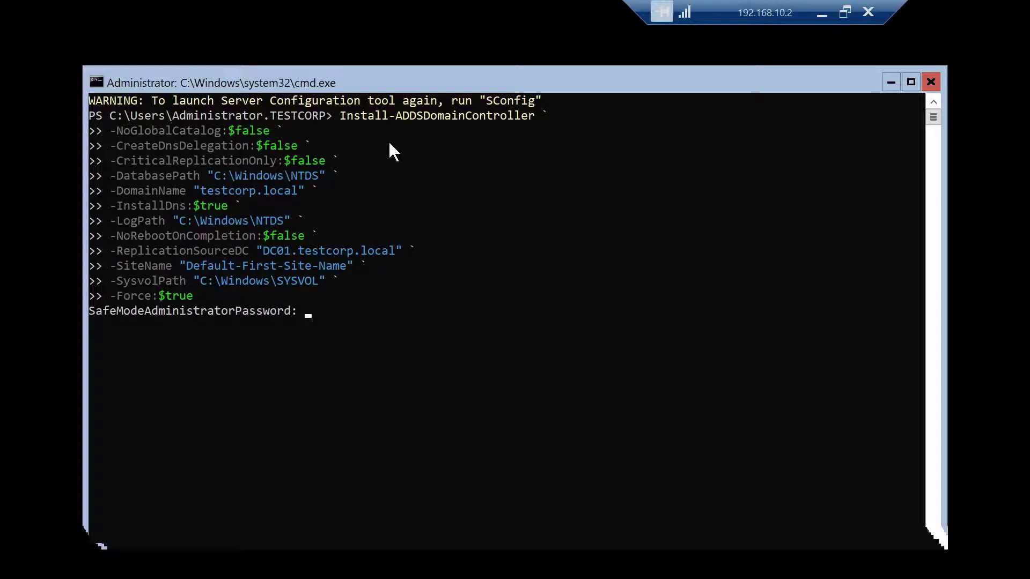
type("*")
type("********")
key("Return")
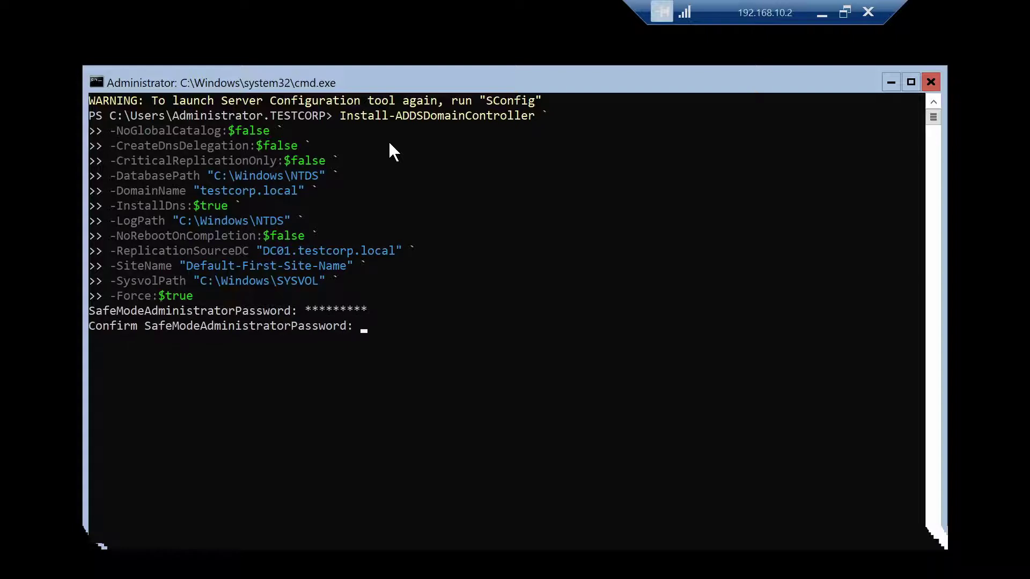
type("****")
type("*****")
key("Return")
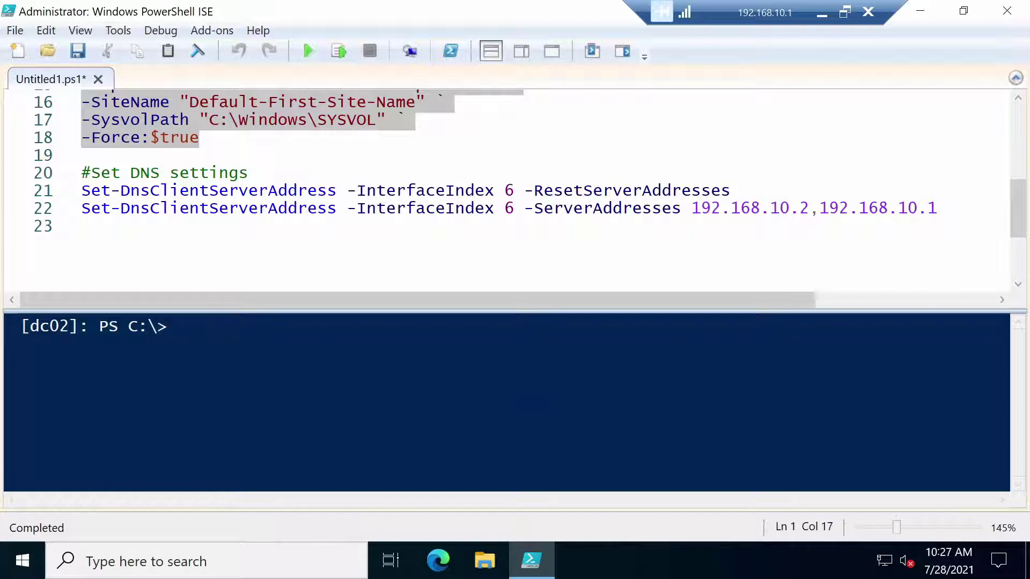
Open the Ethernet adapter's Properties from the Network & Internet settings
right_click(891, 565)
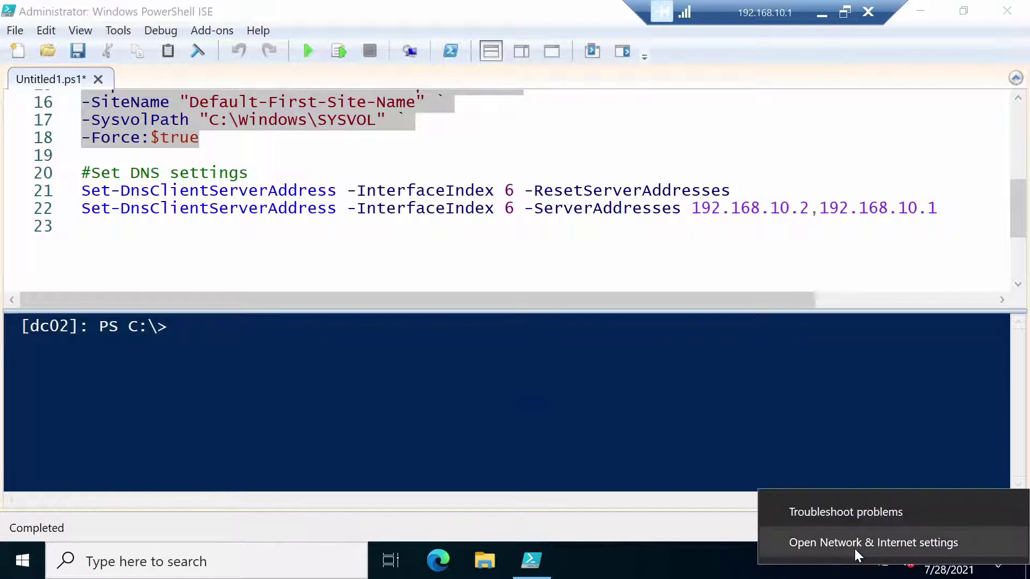
left_click(855, 549)
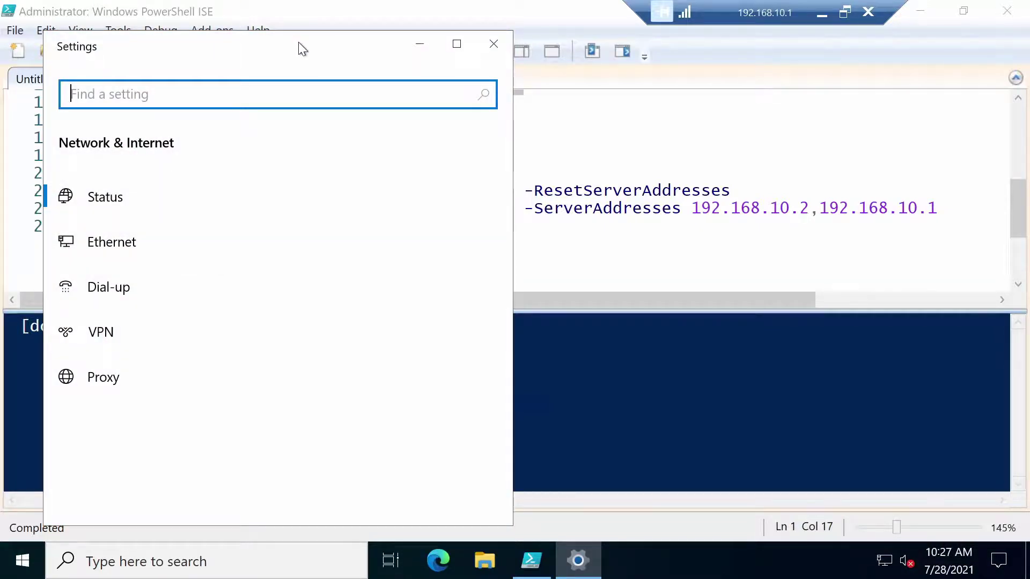
double_click(302, 49)
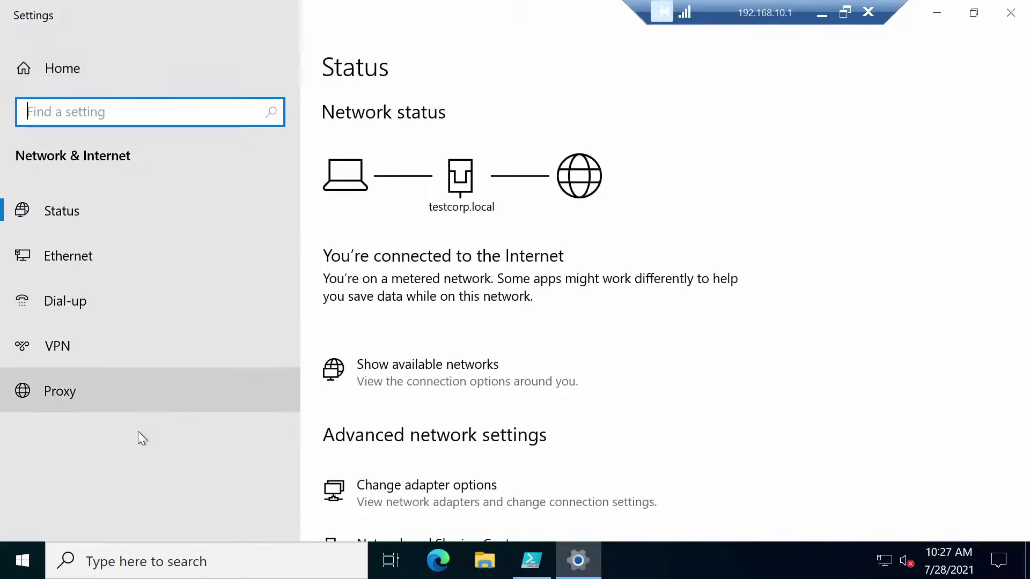
left_click(93, 262)
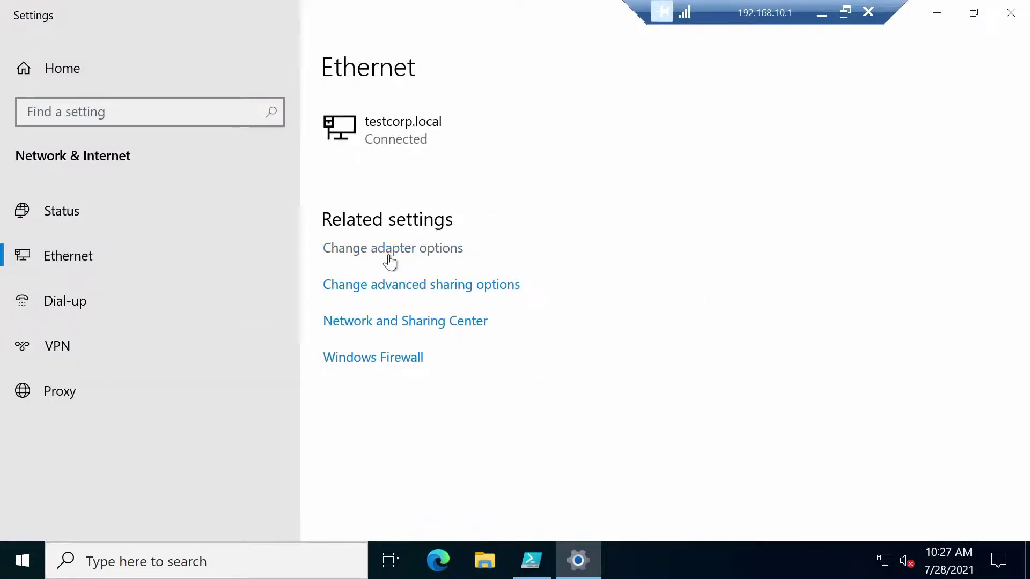
left_click(419, 249)
left_click(97, 141)
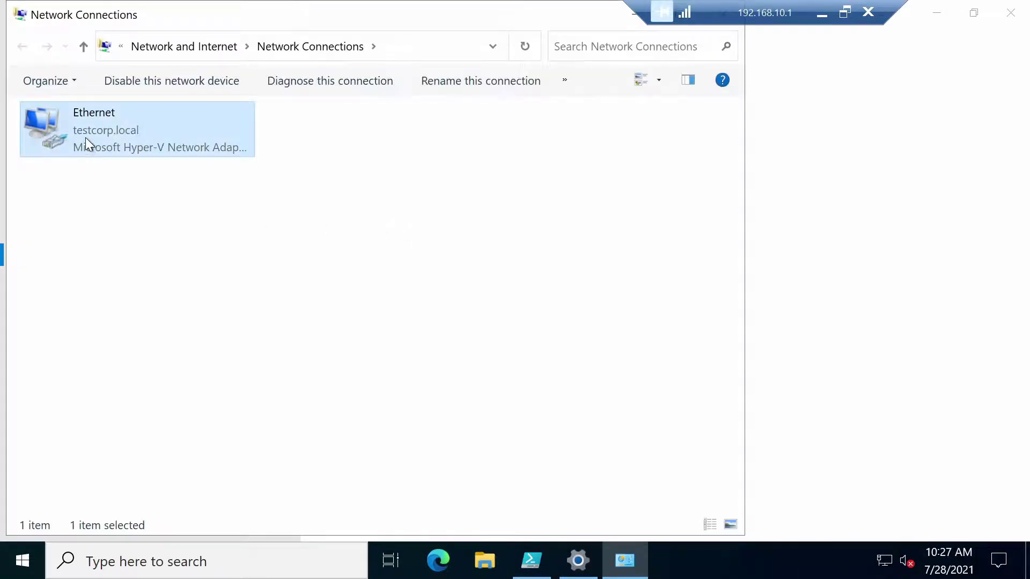
right_click(85, 138)
left_click(132, 323)
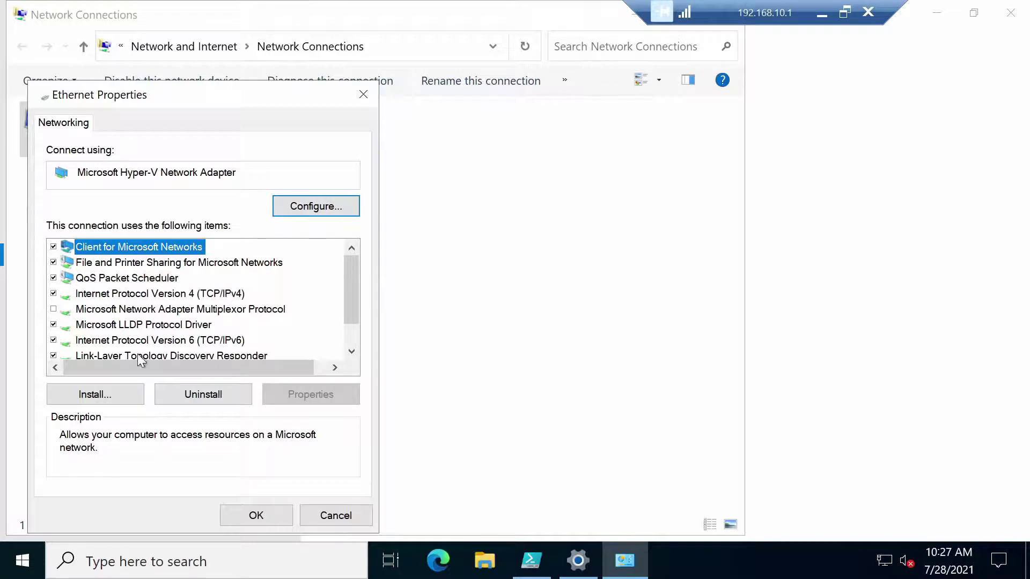
Switch IPv6 to obtain its DNS server address automatically instead of ::1
left_click(161, 341)
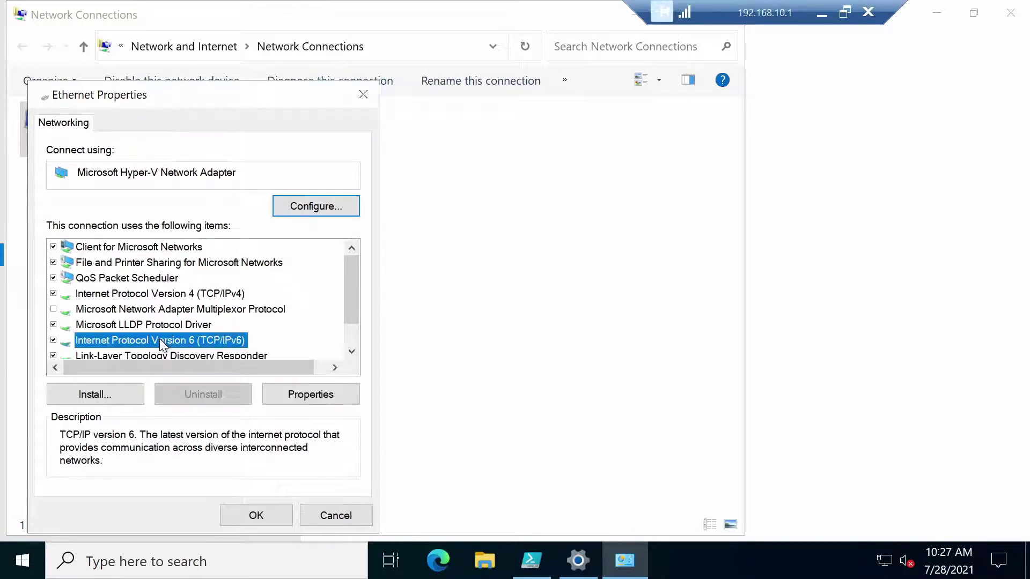
double_click(181, 339)
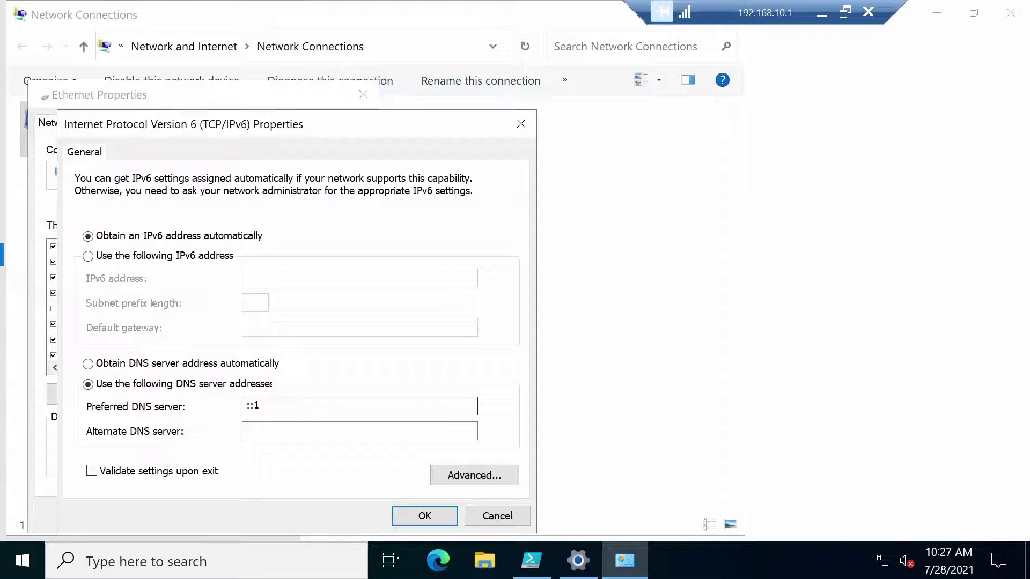
left_click(147, 362)
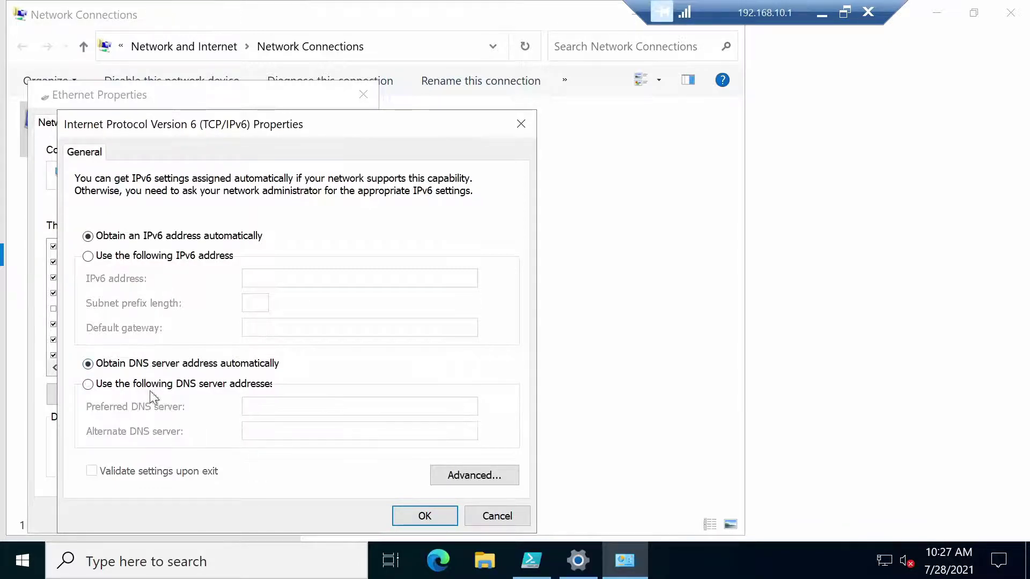
left_click(426, 516)
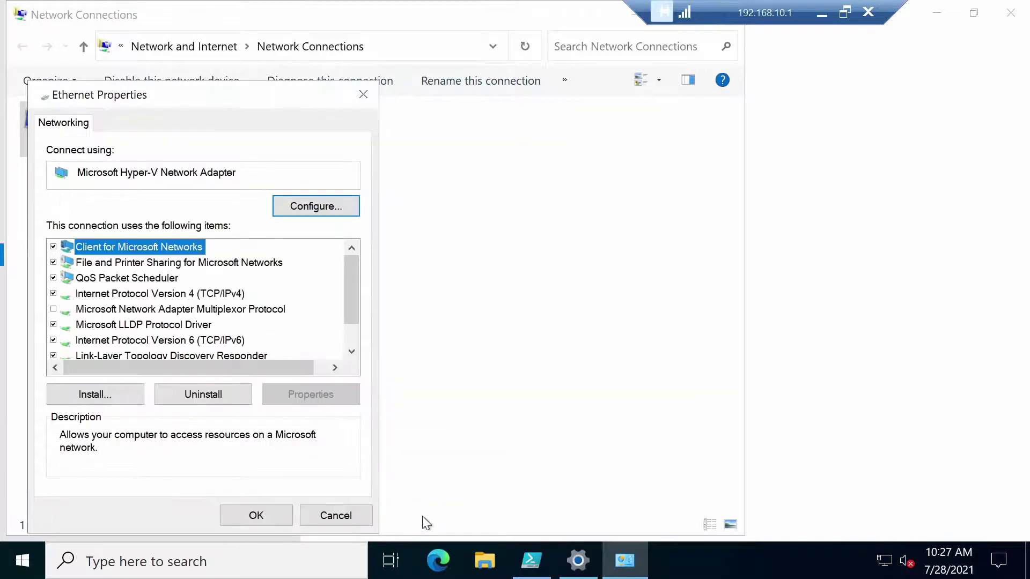
Set IPv4 DNS to preferred 192.168.10.1 and alternate 192.168.10.2
double_click(208, 293)
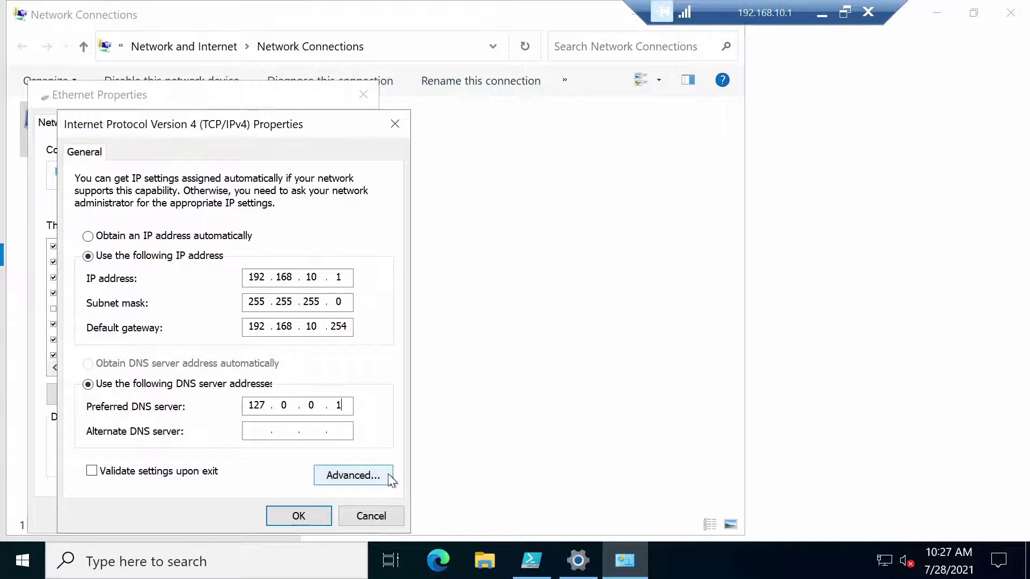
key("BackSpace")
key("BackSpace")
key("BackSpace")
key("BackSpace")
type("192.")
type("168.1")
type("0.1")
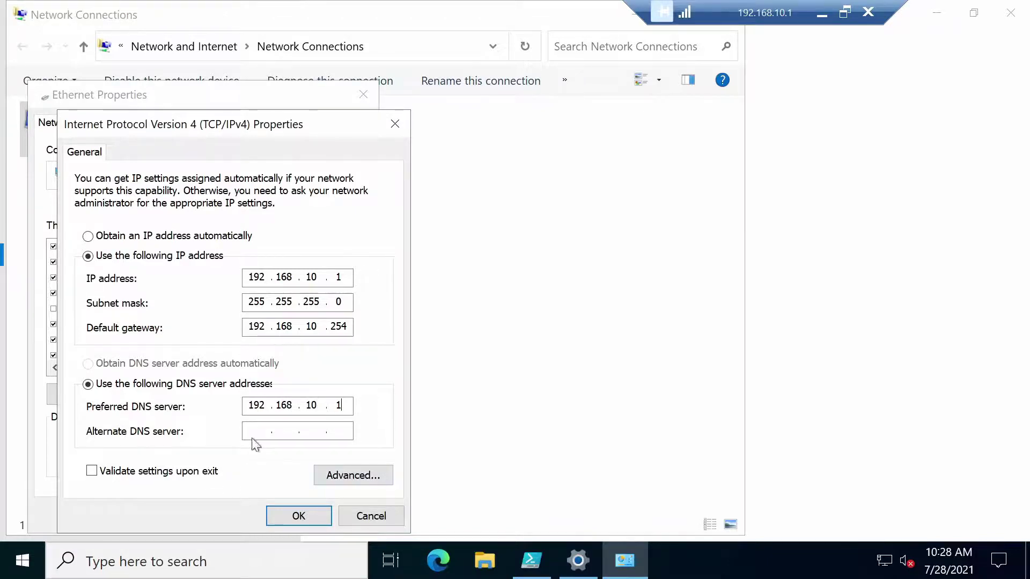
key("Tab")
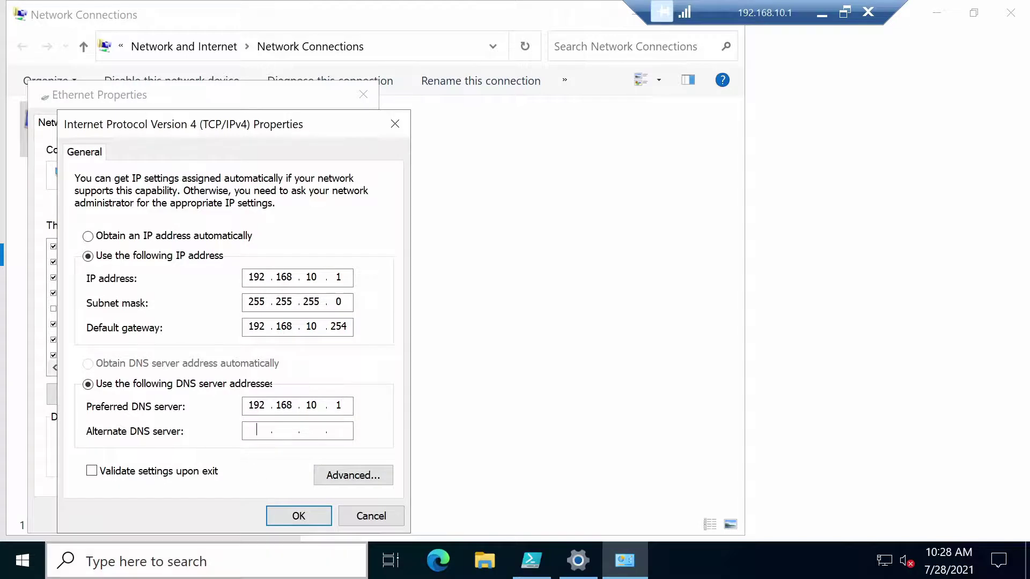
type("192.16")
type("8.10.2")
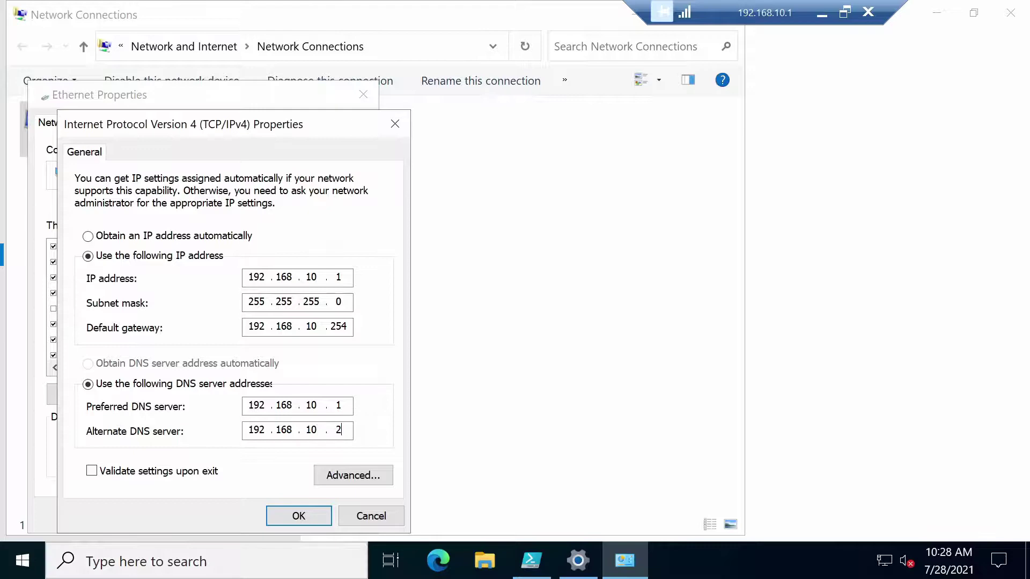
left_click(299, 516)
Close Ethernet Properties, Network Connections and the Settings window
left_click(258, 514)
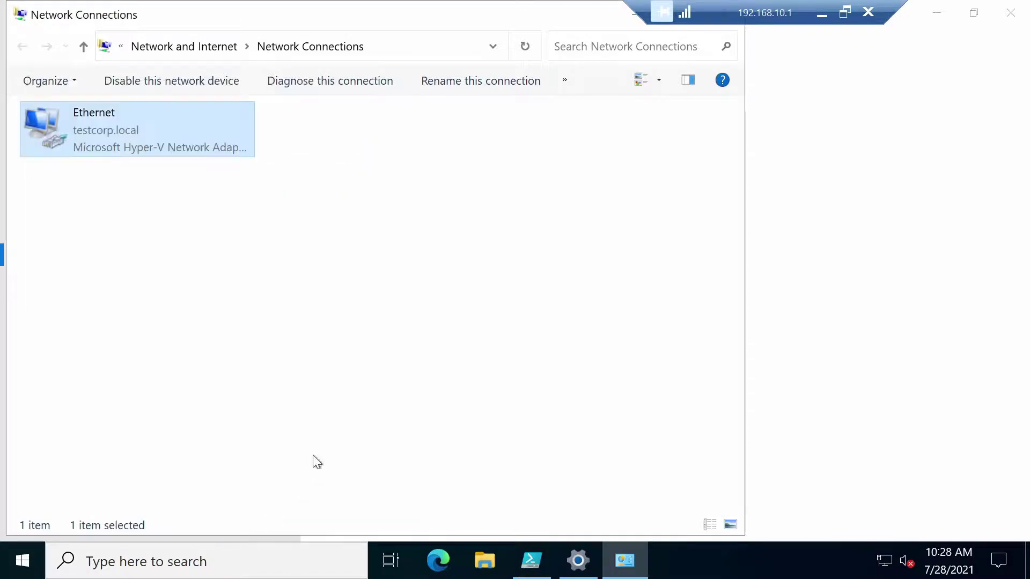
left_click_drag(383, 16, 366, 54)
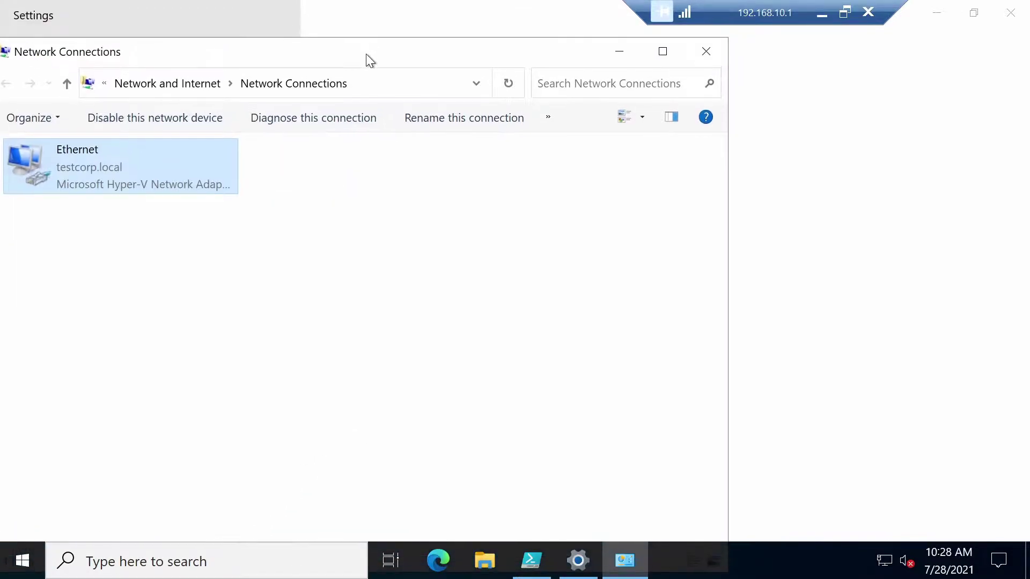
left_click(706, 51)
left_click(1011, 12)
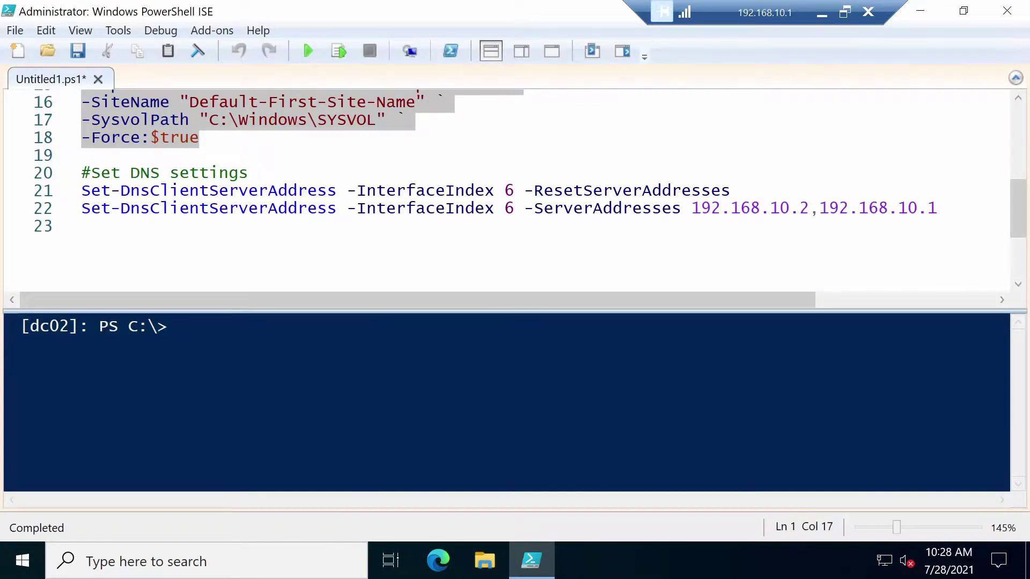
Execute lines 21 and 22: reset DC02's DNS, then set 192.168.10.2 first, 192.168.10.1 second
left_click(261, 190)
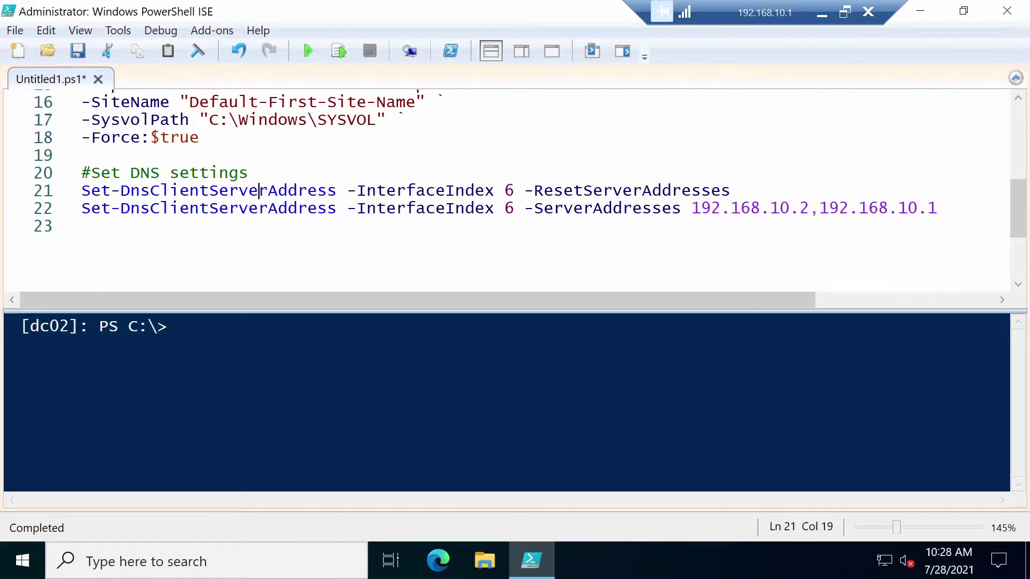
left_click(338, 51)
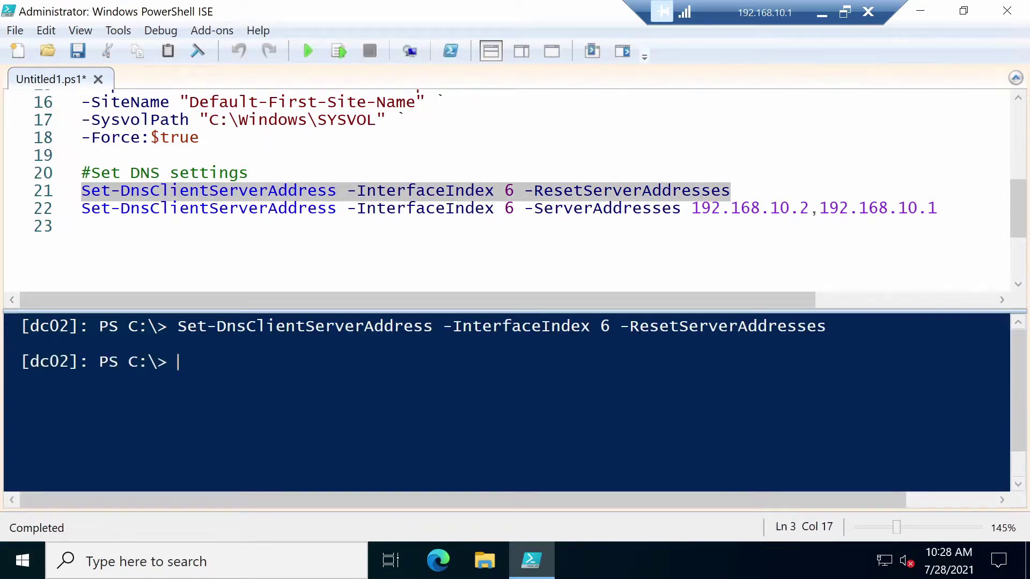
left_click(877, 208)
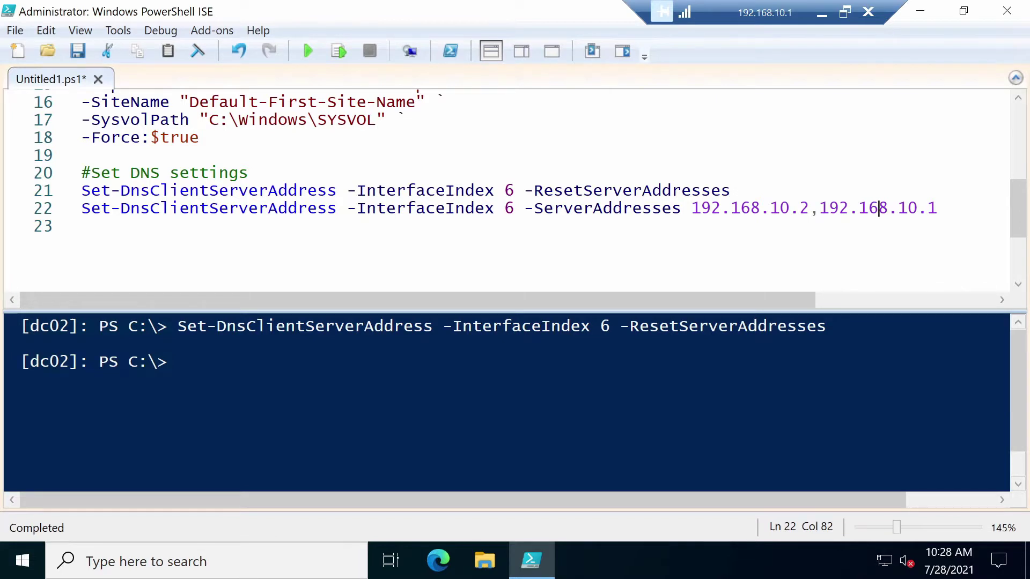
left_click(345, 50)
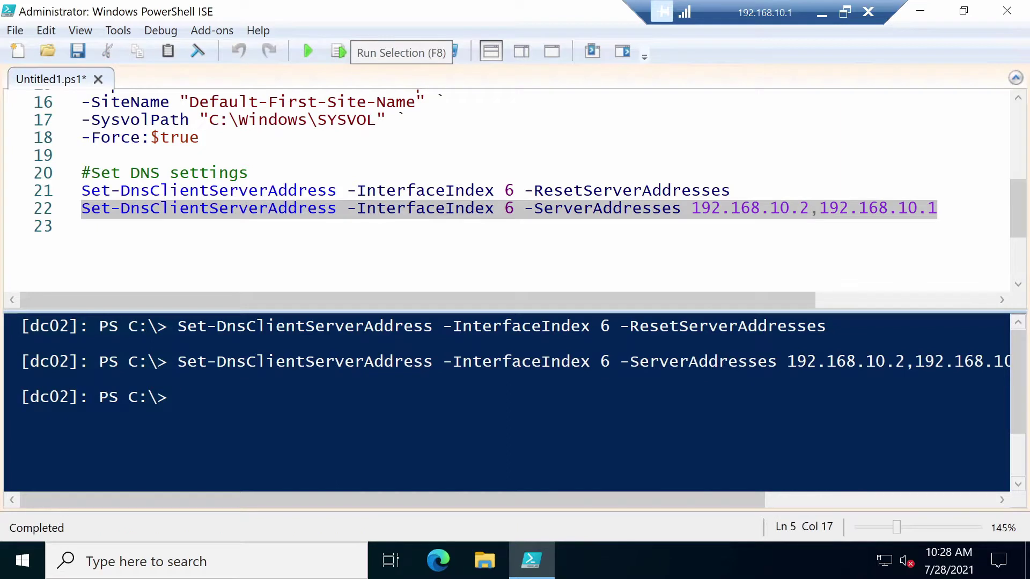